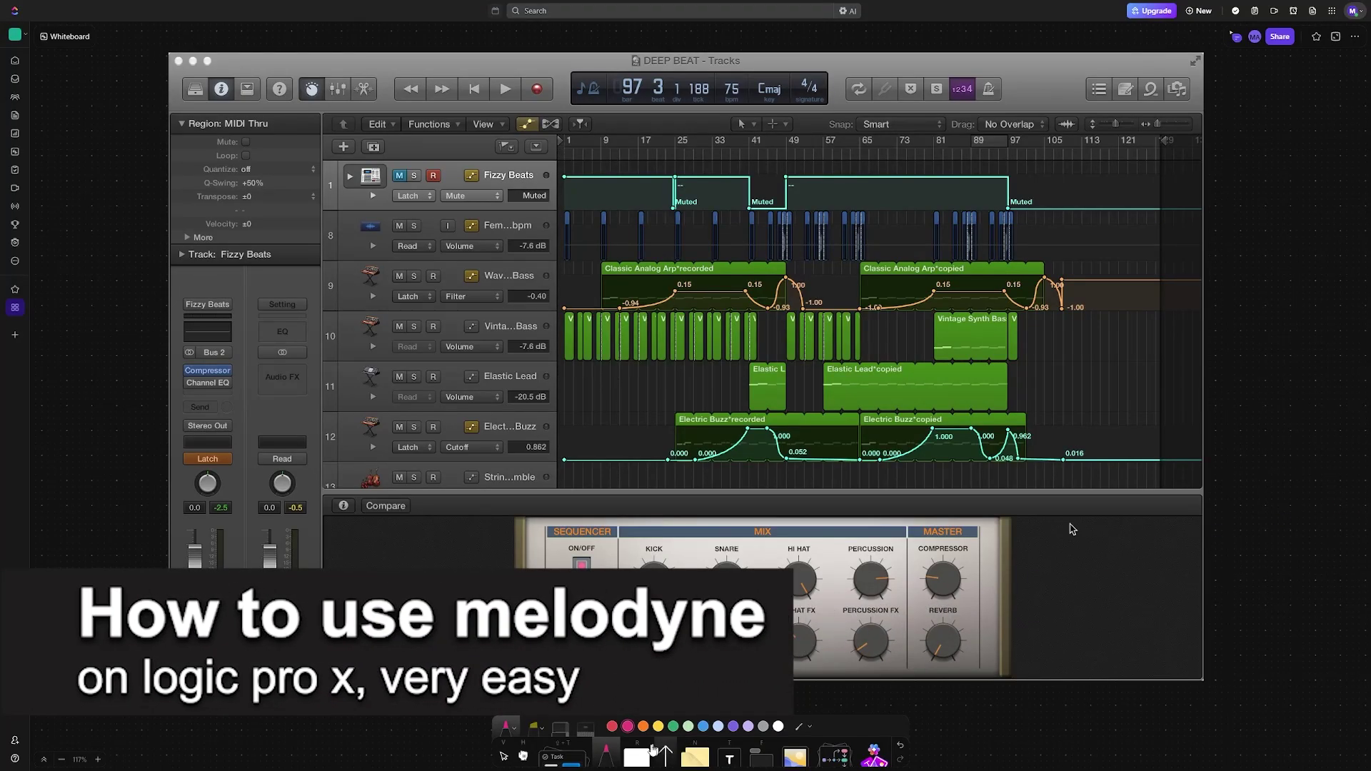
- Handwrite 'Melodyne' in pink to the right of the drum plugin window image
mouse_move(1045, 644)
left_mouse_down()
mouse_move(1072, 622)
mouse_move(1088, 643)
mouse_move(1103, 617)
mouse_move(1100, 647)
mouse_move(1205, 643)
mouse_move(1044, 656)
mouse_move(1192, 649)
left_mouse_up()
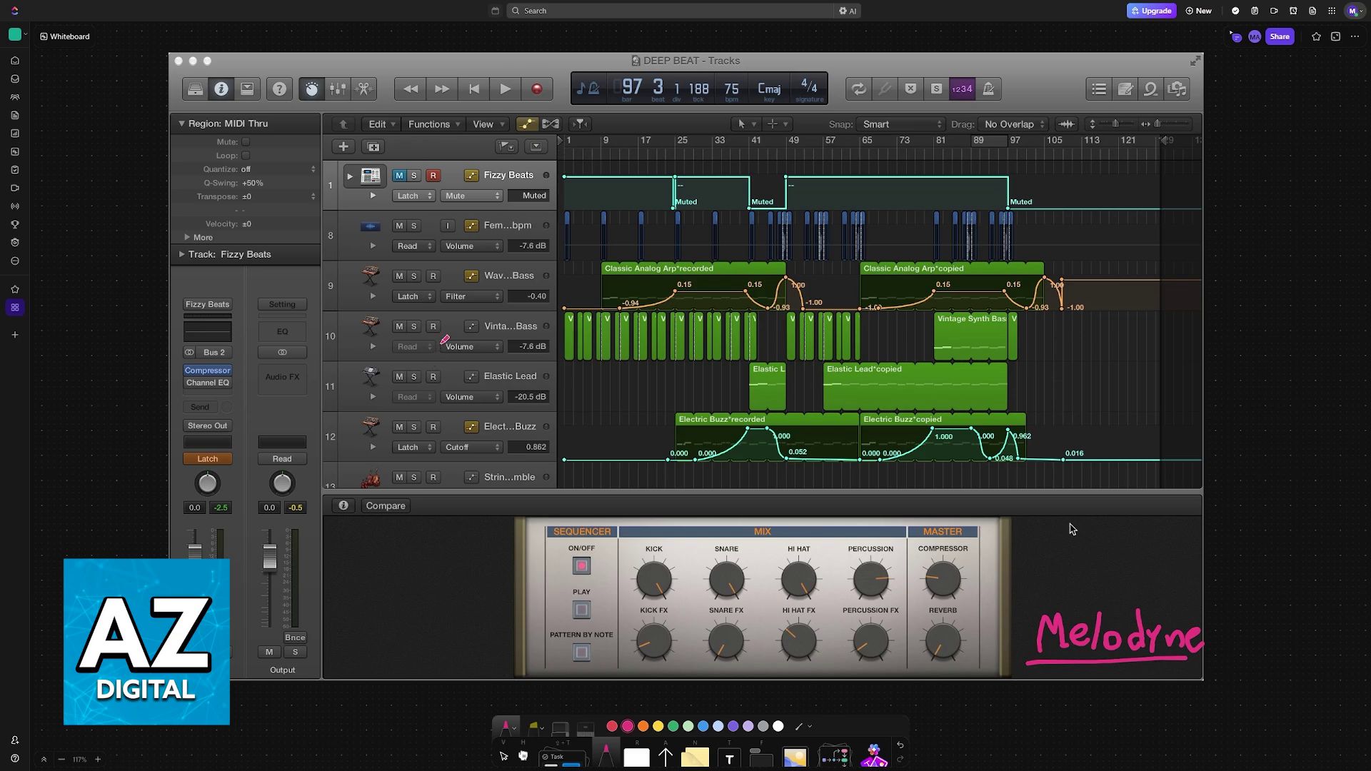
scroll(686, 385, "down", 5)
scroll(686, 386, "down", 5)
scroll(686, 386, "down", 2)
scroll(686, 387, "down", 2)
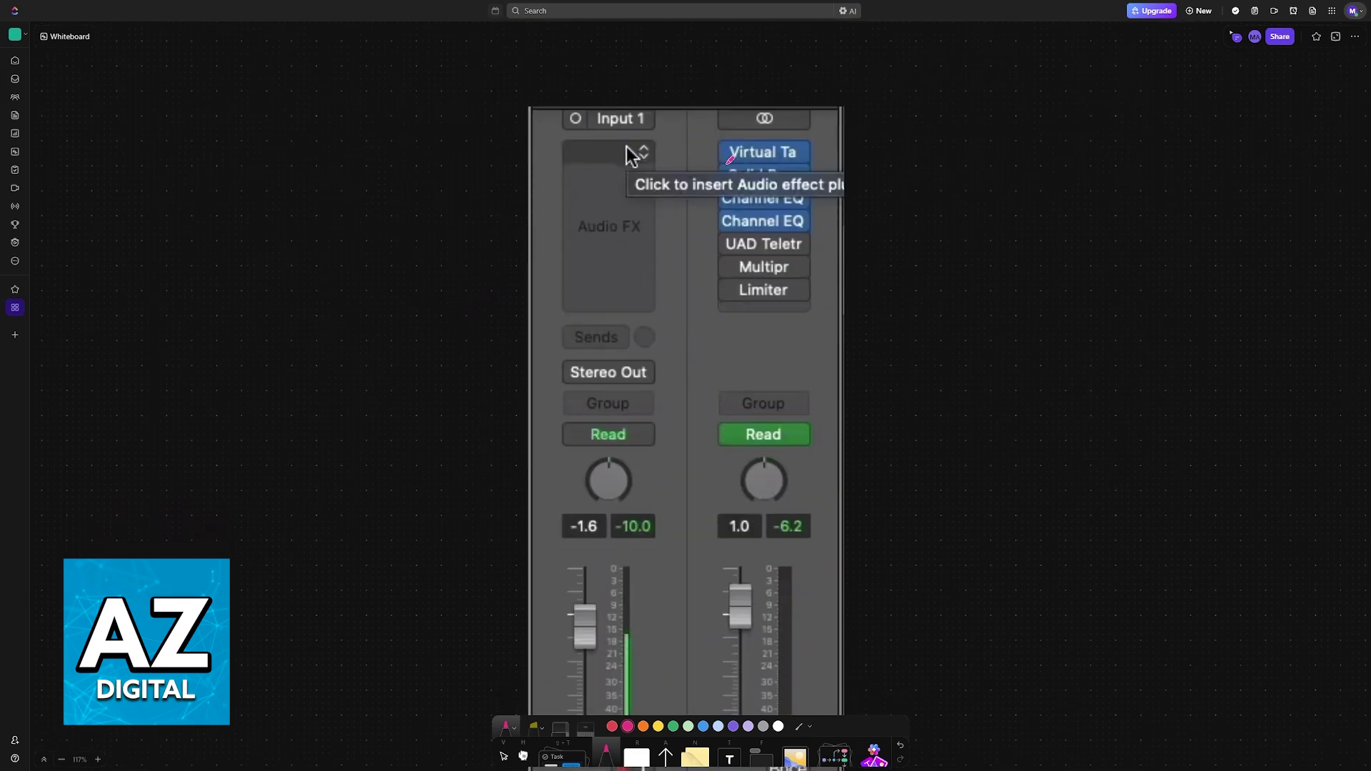
- Draw a pink arrow at the empty Audio FX insert slot and box it
mouse_move(735, 85)
left_mouse_down()
mouse_move(691, 132)
mouse_move(716, 126)
left_mouse_up()
mouse_move(731, 197)
left_mouse_down()
mouse_move(899, 197)
mouse_move(720, 200)
left_mouse_up()
scroll(767, 202, "down", 1)
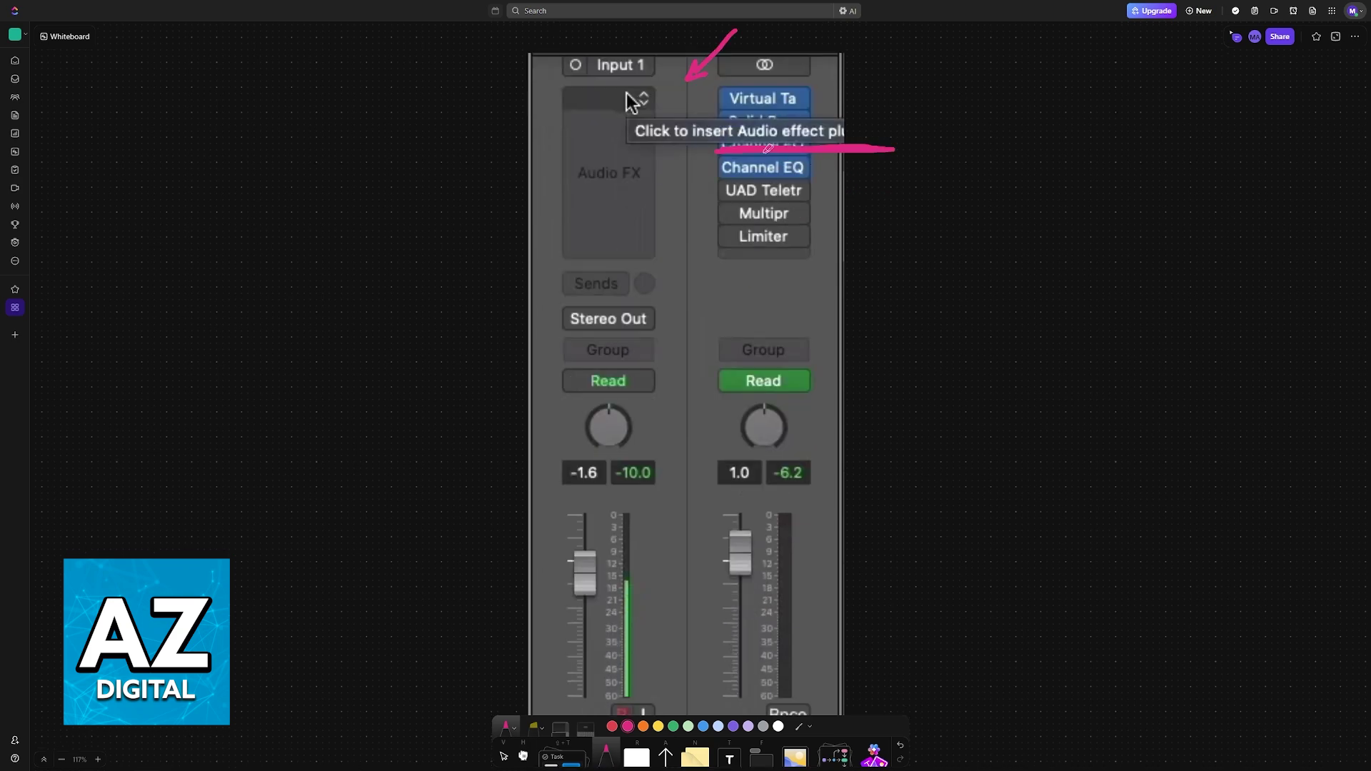
scroll(767, 147, "down", 1)
scroll(644, 139, "up", 1)
mouse_move(638, 144)
left_mouse_down()
mouse_move(557, 117)
mouse_move(678, 69)
mouse_move(675, 127)
mouse_move(570, 127)
mouse_move(555, 71)
mouse_move(643, 66)
left_mouse_up()
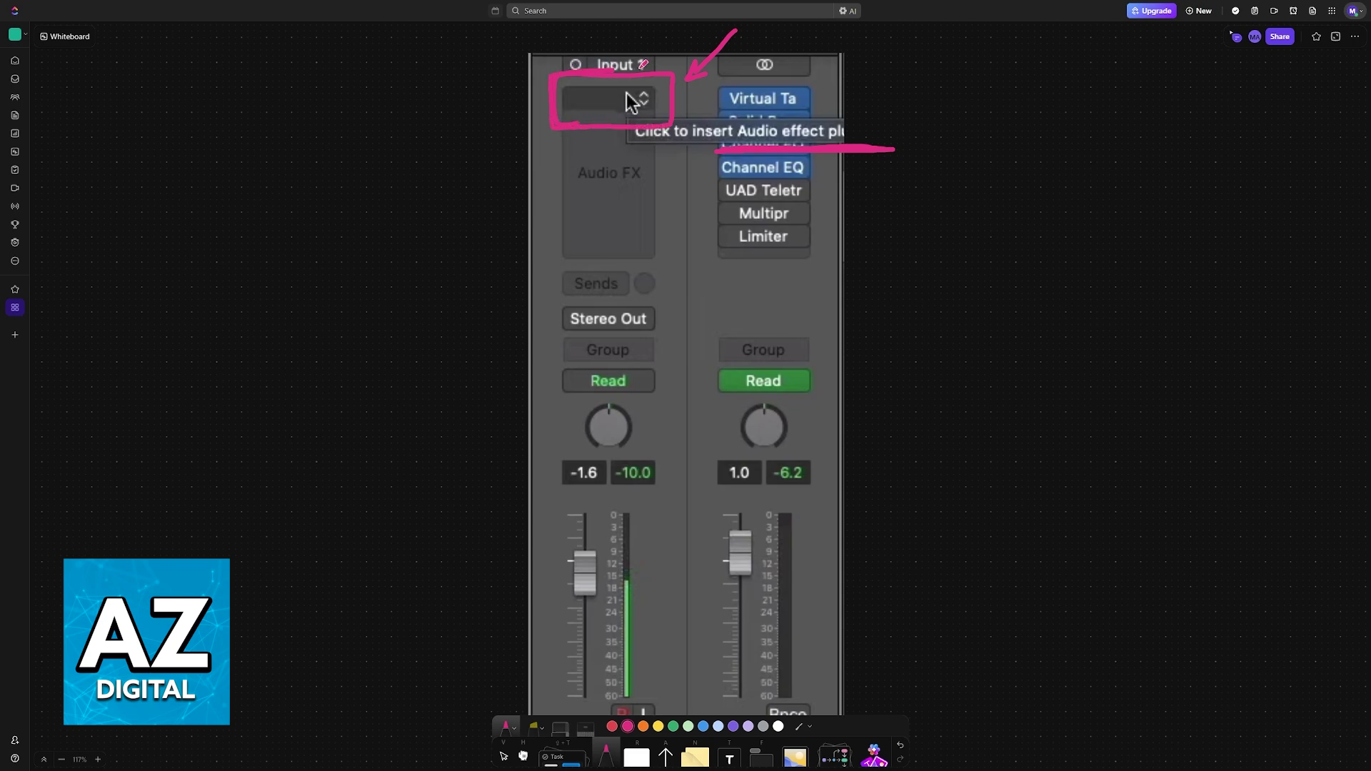
scroll(686, 322, "down", 5)
scroll(685, 321, "down", 5)
left_click_drag(514, 340, 529, 336)
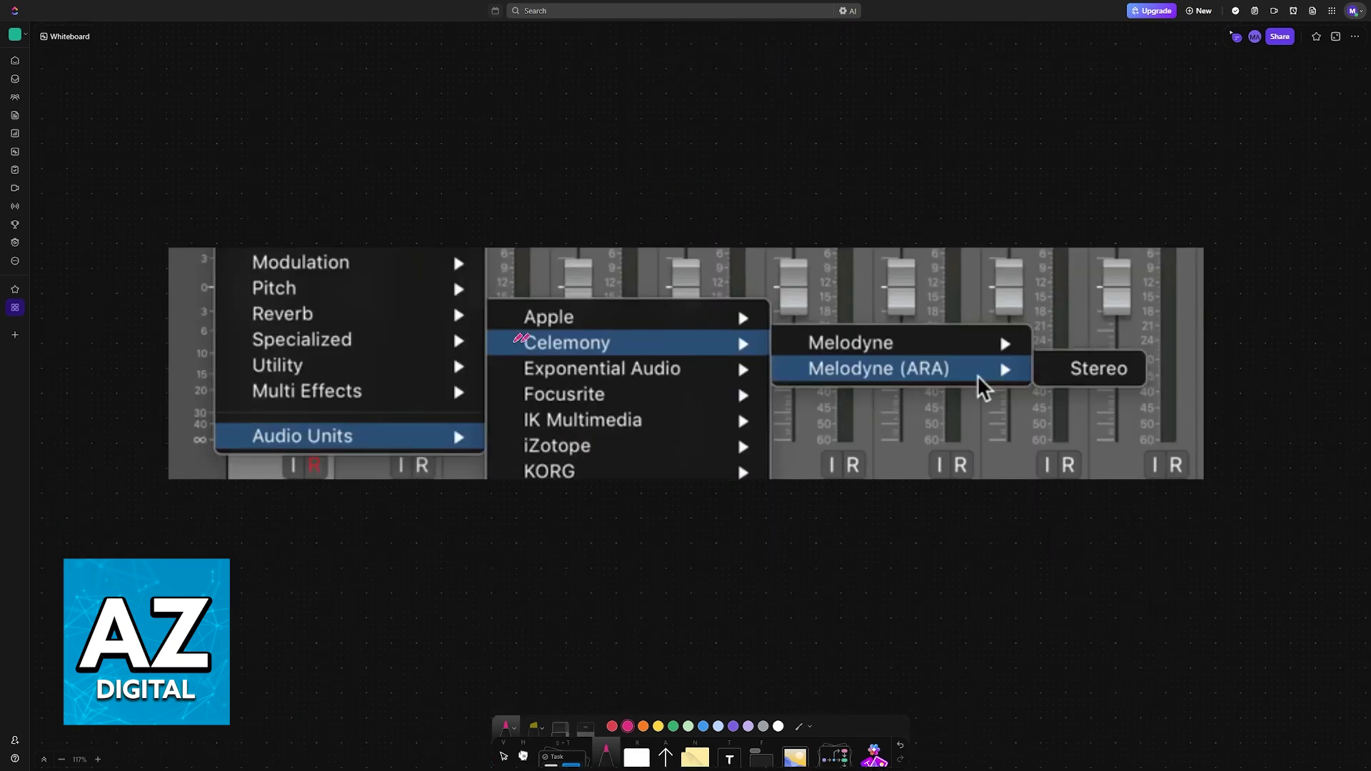
- Arrow Audio Units to Celemony to Melodyne (ARA), bracket both Melodyne entries, and circle (ARA)
mouse_move(377, 420)
left_mouse_down()
mouse_move(504, 348)
mouse_move(500, 377)
left_mouse_up()
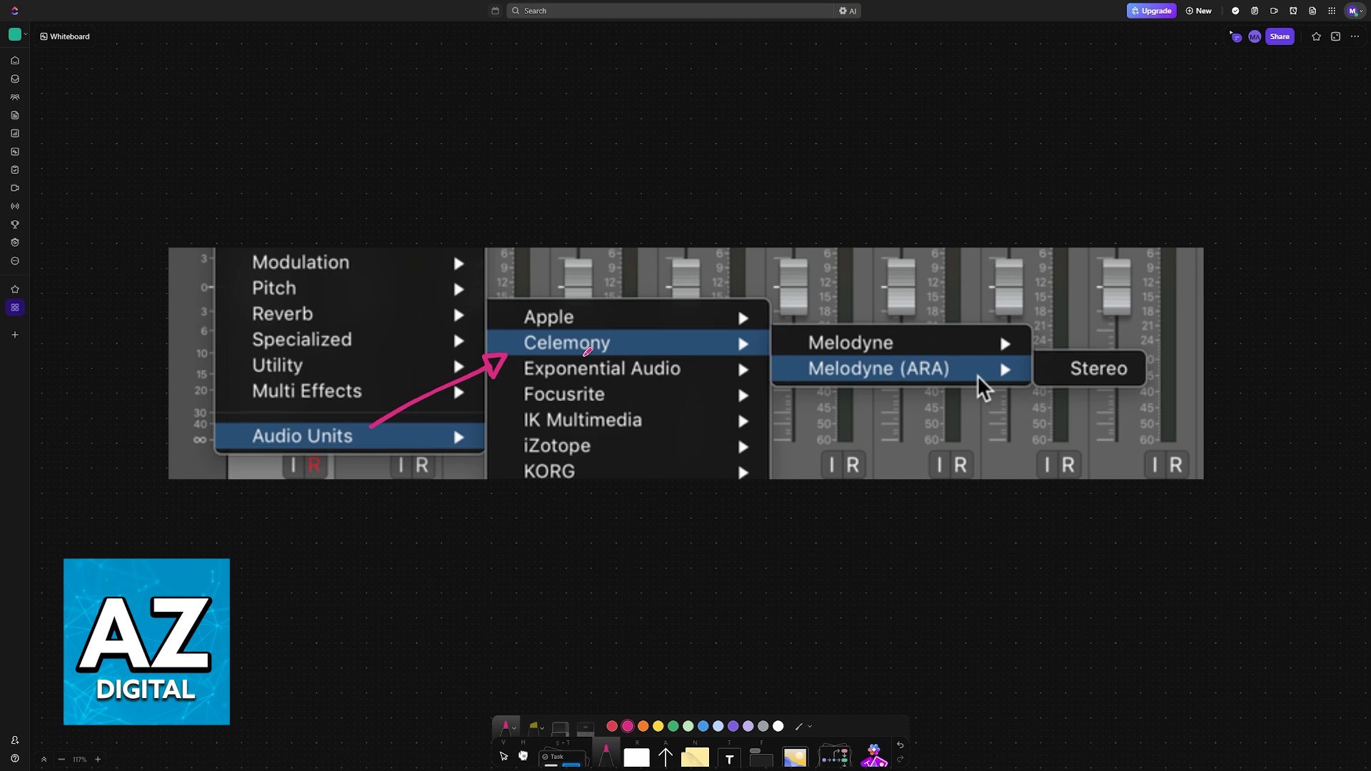
mouse_move(628, 349)
left_mouse_down()
mouse_move(786, 365)
mouse_move(771, 371)
left_mouse_up()
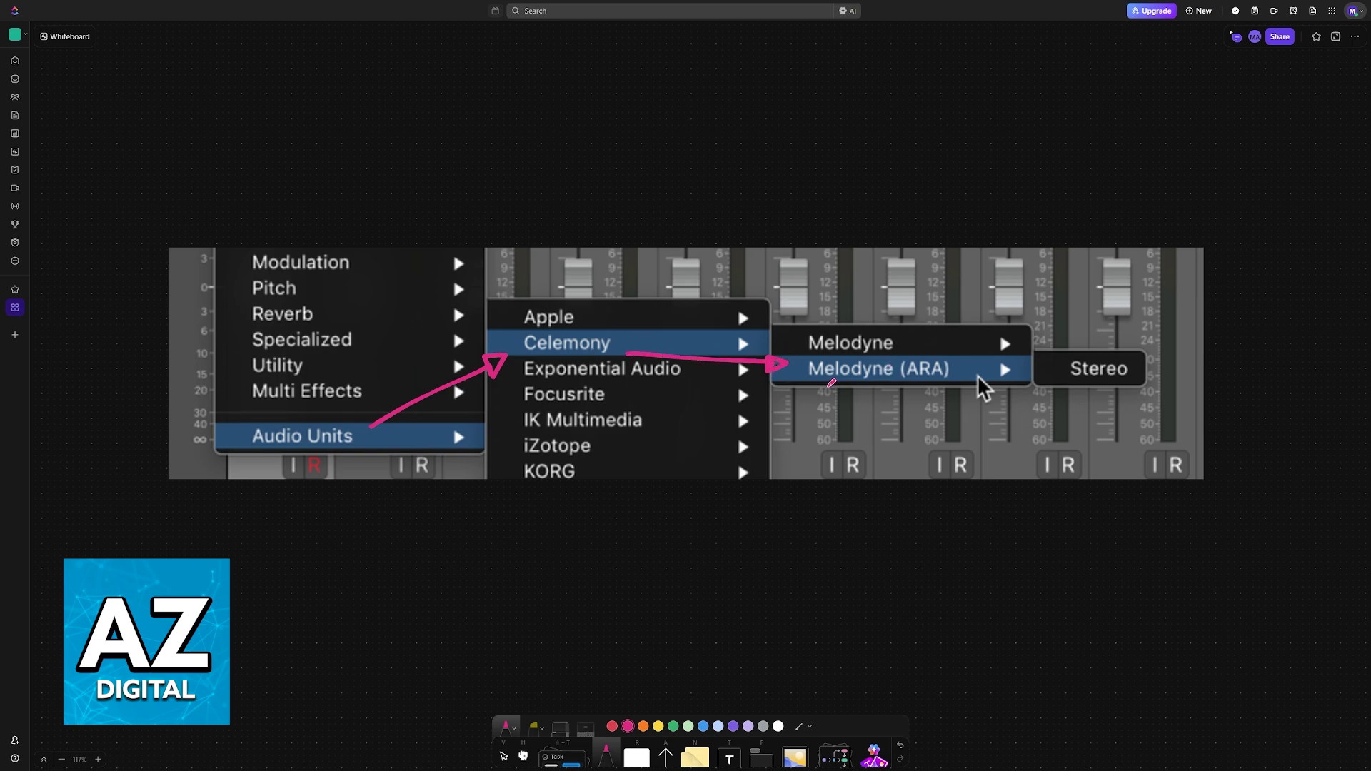
mouse_move(810, 328)
left_mouse_down()
mouse_move(801, 379)
mouse_move(819, 384)
left_mouse_up()
left_click_drag(901, 371, 906, 375)
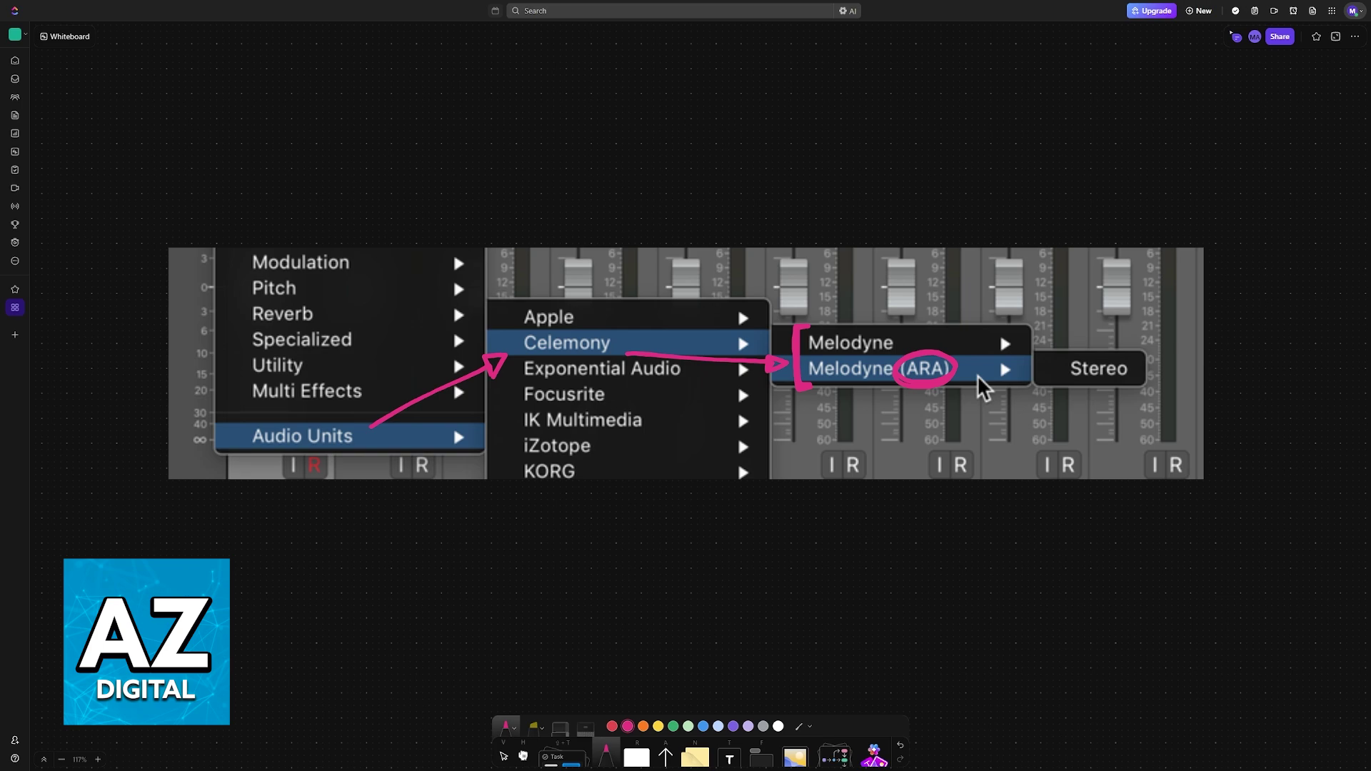
left_click_drag(933, 402, 949, 435)
scroll(1186, 365, "down", 5)
scroll(1157, 405, "down", 5)
scroll(1015, 373, "up", 1)
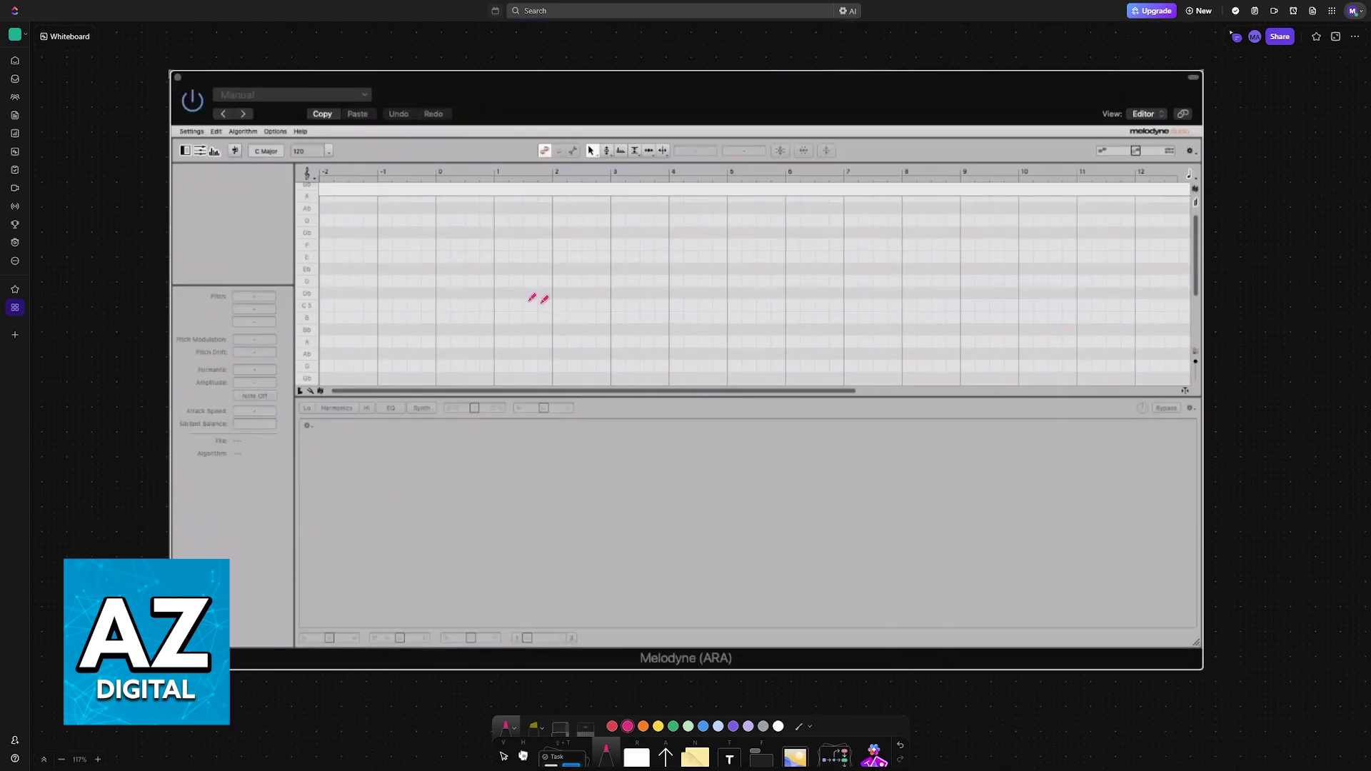
- Draw a pink play triangle, handwrite 'Transfer', and sketch a pitch wave across the grid
mouse_move(632, 112)
left_mouse_down()
mouse_move(630, 77)
mouse_move(654, 108)
mouse_move(643, 78)
mouse_move(627, 107)
mouse_move(625, 84)
mouse_move(637, 112)
mouse_move(643, 77)
mouse_move(660, 92)
left_mouse_up()
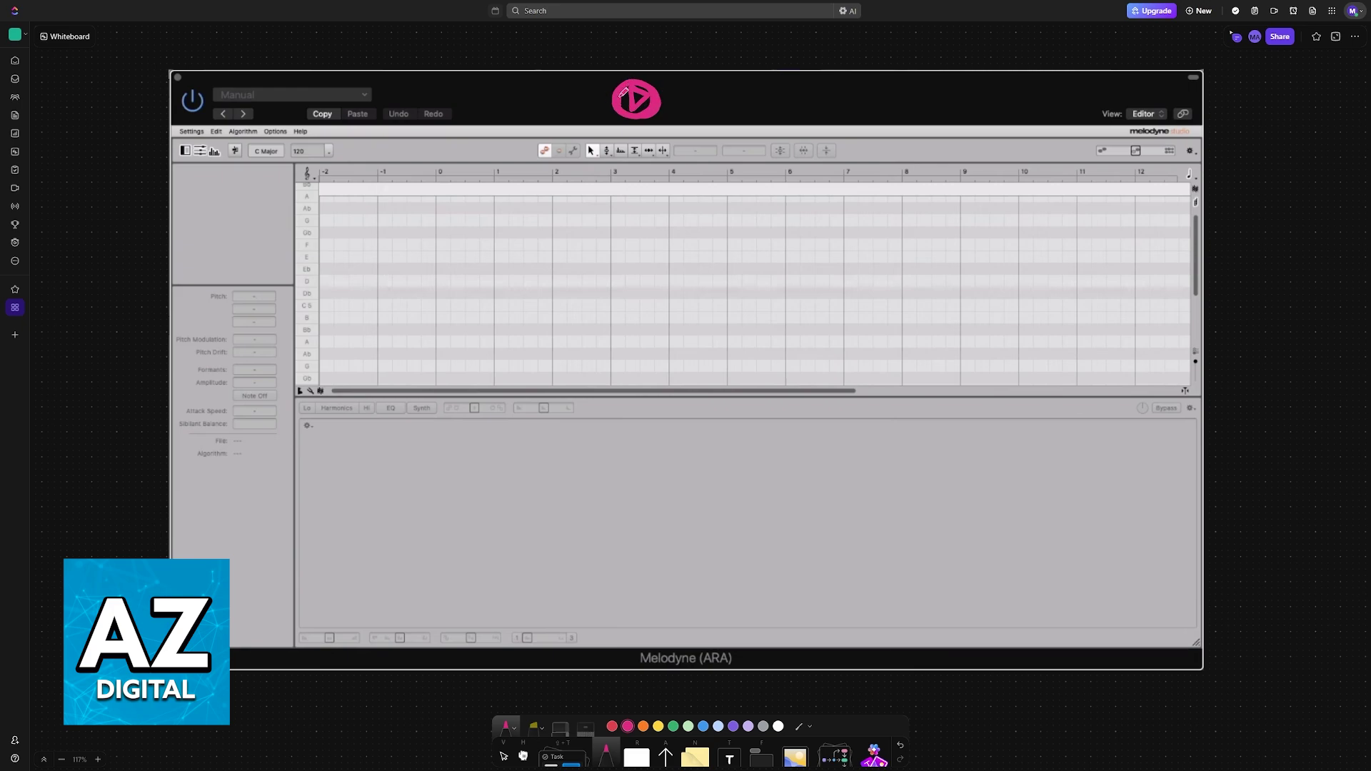
mouse_move(343, 143)
left_mouse_down()
mouse_move(360, 141)
mouse_move(353, 160)
left_mouse_up()
mouse_move(364, 139)
left_mouse_down()
mouse_move(367, 158)
mouse_move(392, 142)
mouse_move(432, 159)
mouse_move(444, 145)
left_mouse_up()
mouse_move(442, 146)
left_mouse_down()
mouse_move(449, 157)
mouse_move(472, 138)
left_mouse_up()
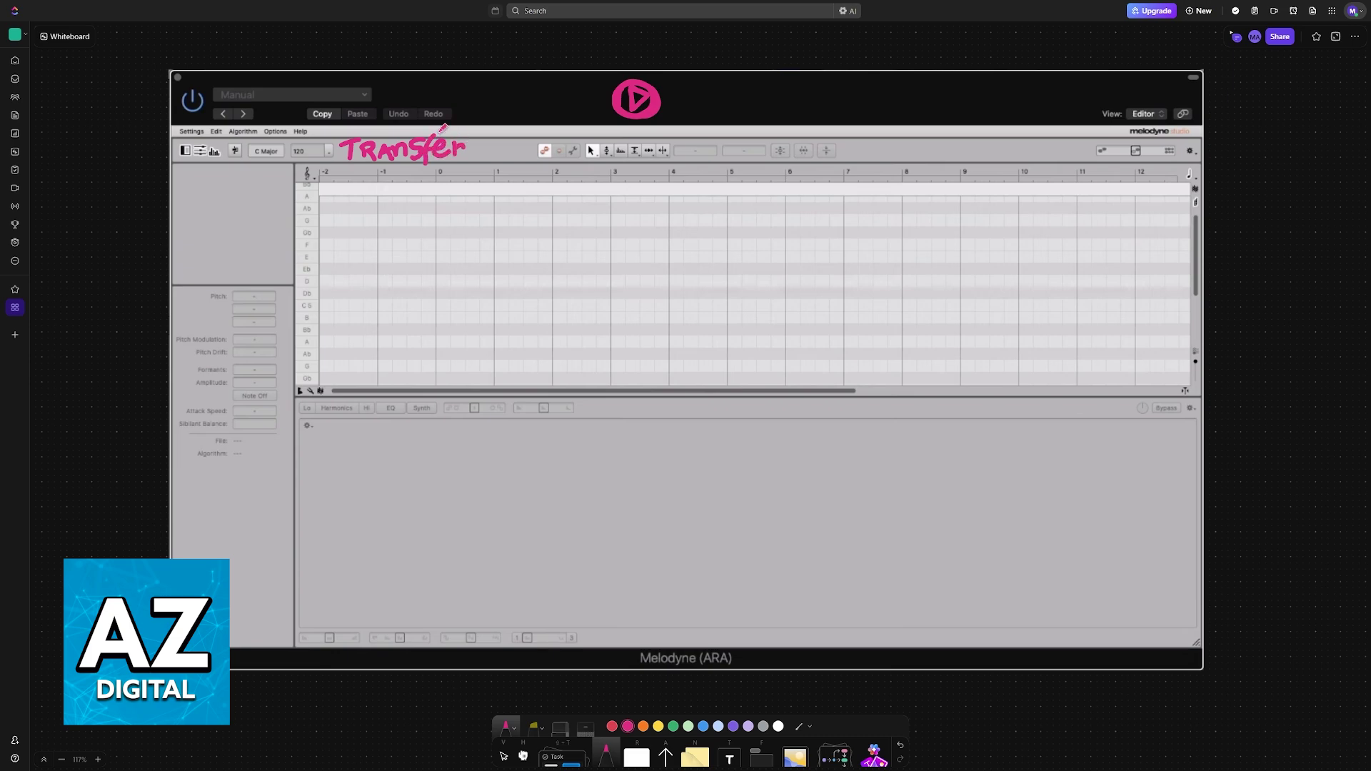
mouse_move(322, 292)
left_mouse_down()
mouse_move(472, 319)
mouse_move(590, 276)
left_mouse_up()
scroll(639, 272, "down", 10)
scroll(639, 272, "down", 10)
scroll(638, 272, "down", 5)
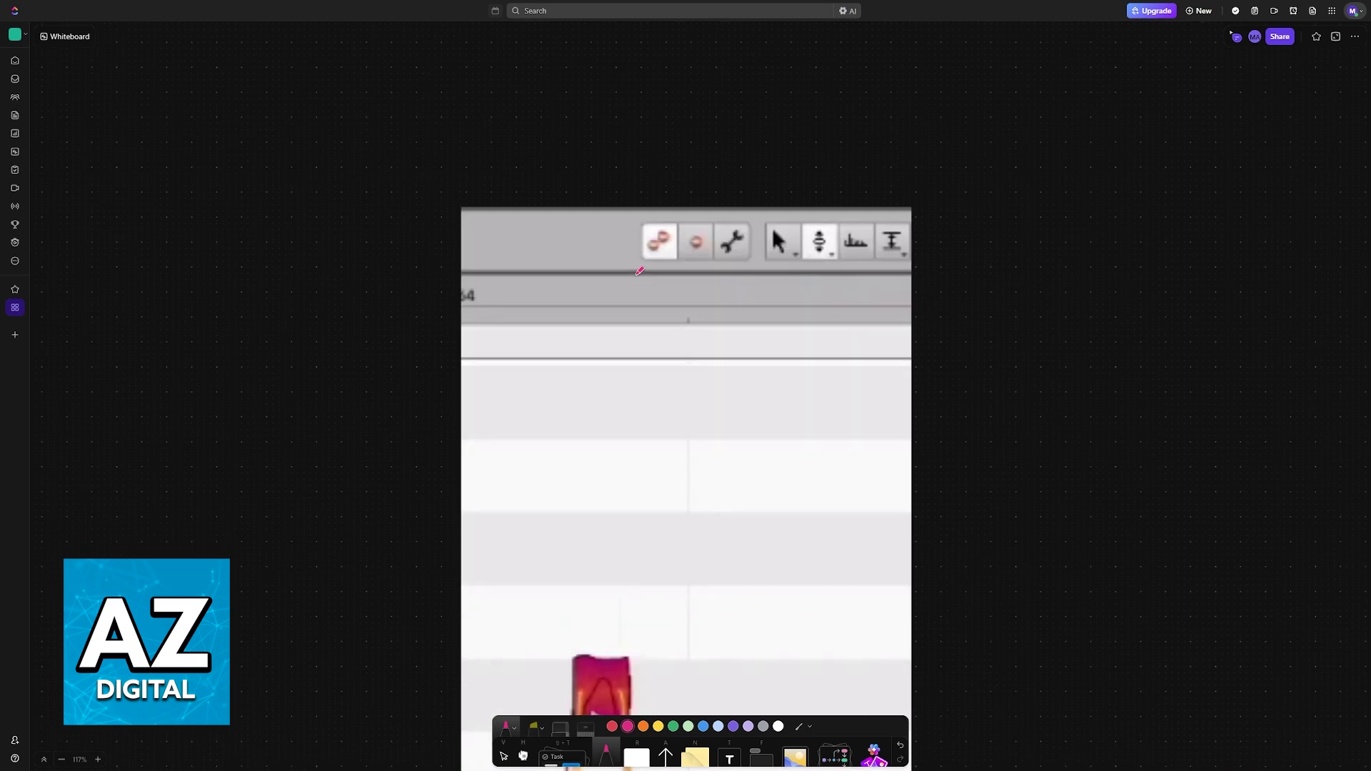
scroll(638, 272, "down", 5)
scroll(639, 273, "down", 5)
mouse_move(804, 118)
left_mouse_down()
mouse_move(697, 442)
mouse_move(714, 423)
left_mouse_up()
- Box the four editing tool buttons and draw up and down arrows around the note block
mouse_move(770, 102)
left_mouse_down()
mouse_move(763, 52)
mouse_move(879, 54)
mouse_move(919, 71)
mouse_move(879, 105)
mouse_move(767, 105)
mouse_move(765, 50)
mouse_move(900, 52)
mouse_move(922, 88)
mouse_move(878, 106)
mouse_move(772, 101)
left_mouse_up()
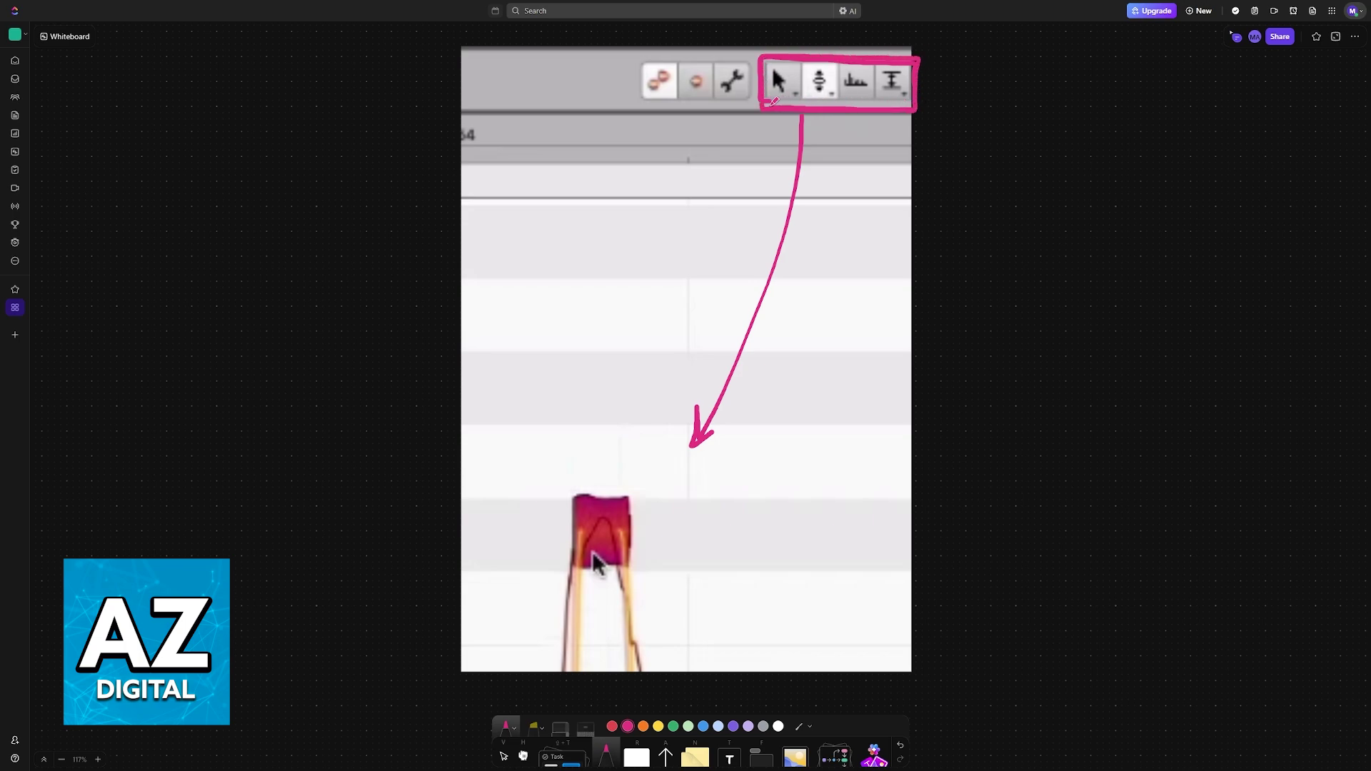
left_click(658, 403)
mouse_move(606, 496)
left_mouse_down()
mouse_move(599, 441)
mouse_move(602, 494)
left_mouse_up()
left_click_drag(598, 444, 598, 495)
mouse_move(601, 554)
left_mouse_down()
mouse_move(598, 621)
mouse_move(608, 608)
left_mouse_up()
scroll(671, 501, "down", 3)
scroll(671, 501, "down", 5)
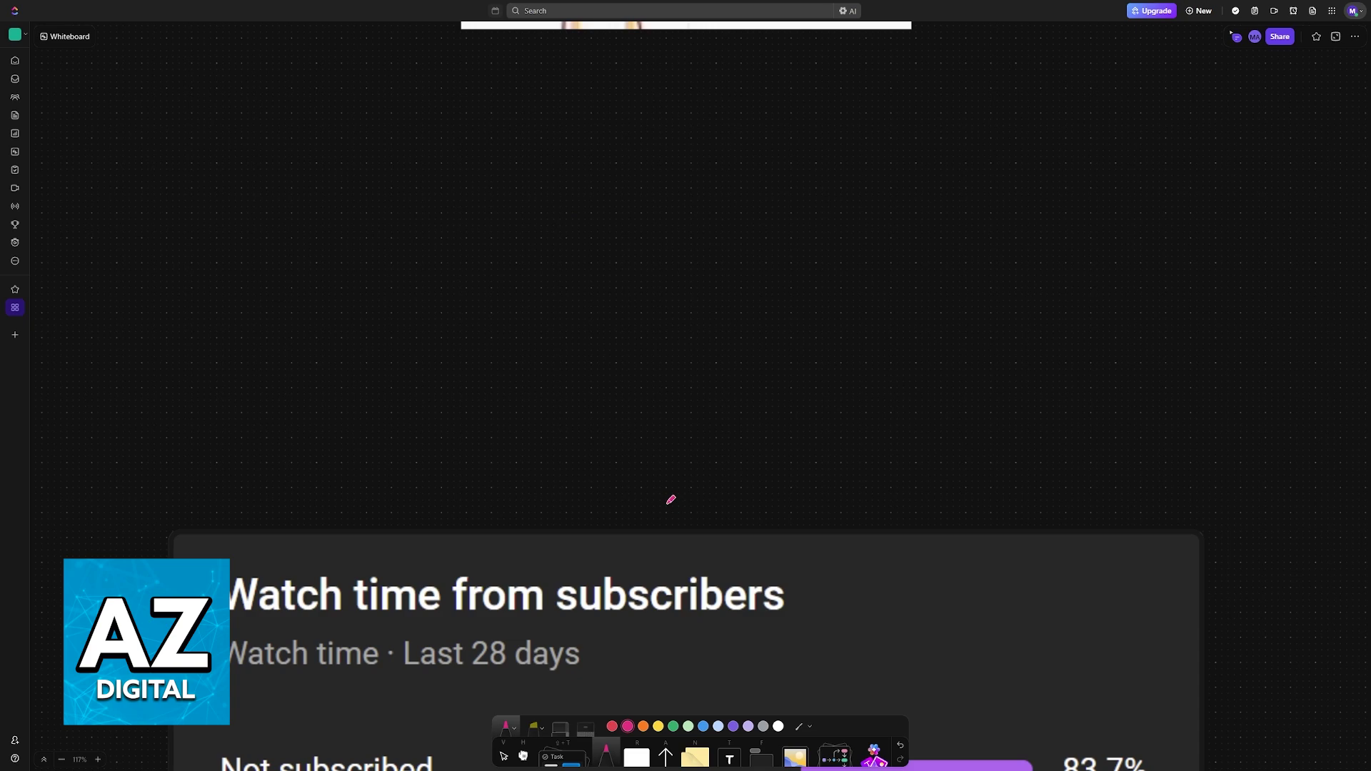
scroll(674, 495, "down", 4)
scroll(679, 492, "down", 2)
scroll(681, 492, "down", 1)
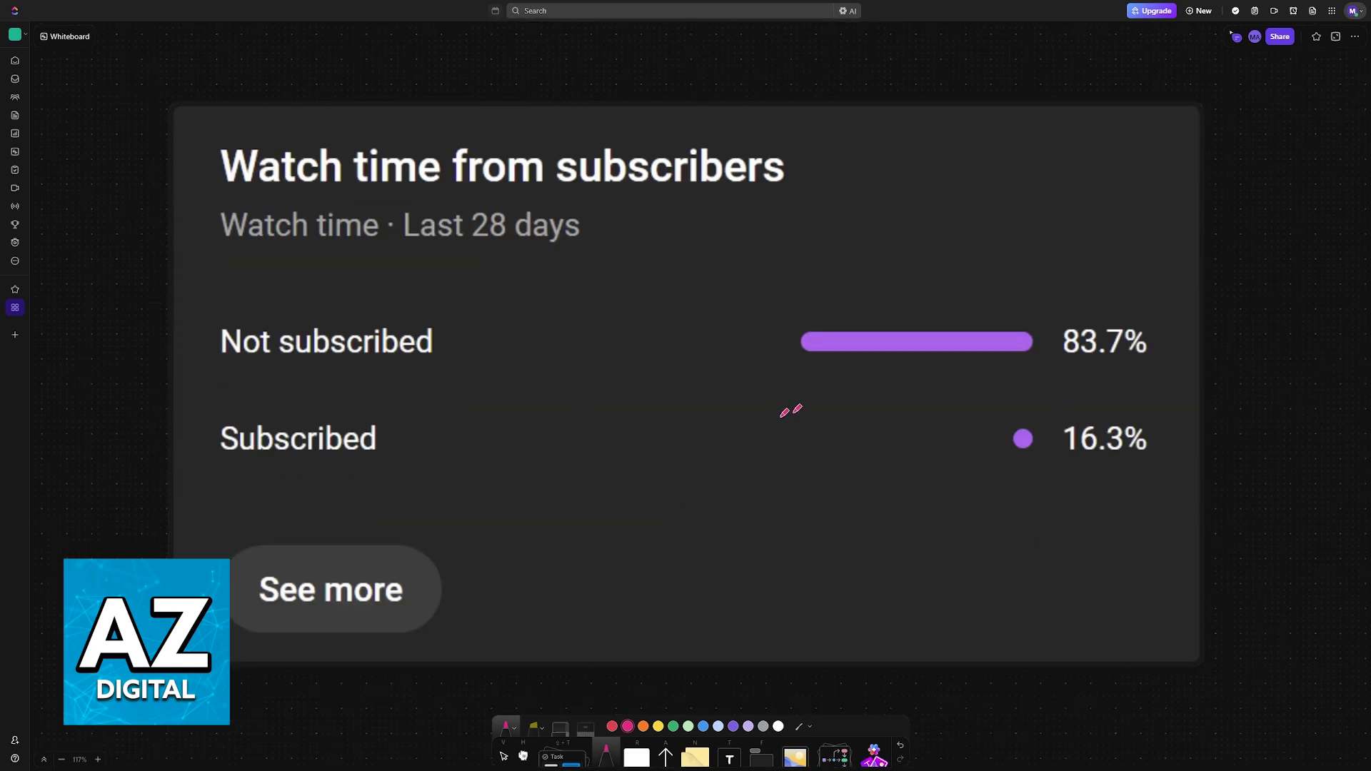
- Add pink arrows, underline 16.3% with a check mark, and strike through 83.7%
left_click_drag(1143, 307, 1178, 270)
mouse_move(1163, 268)
left_mouse_down()
mouse_move(1176, 290)
mouse_move(1212, 257)
mouse_move(1200, 280)
left_mouse_up()
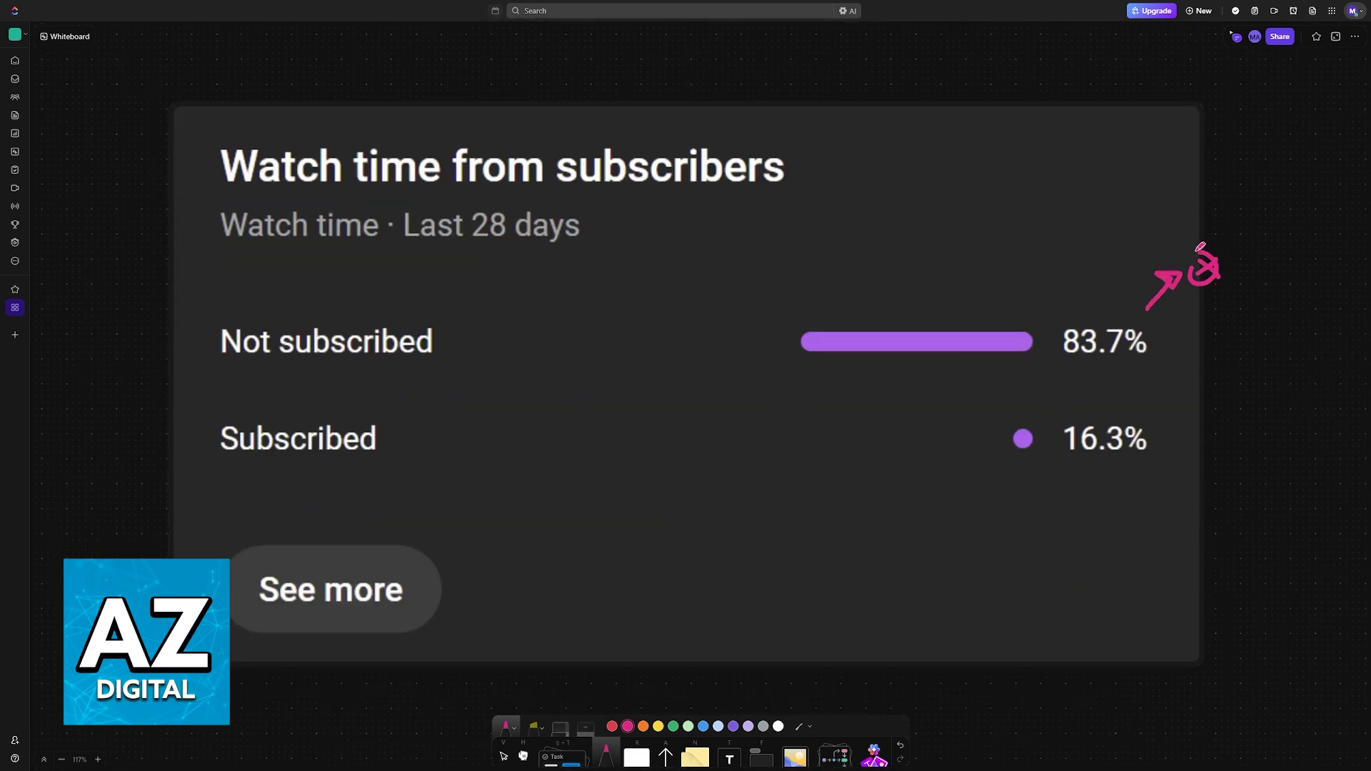
mouse_move(1050, 457)
left_mouse_down()
mouse_move(1180, 457)
mouse_move(1179, 498)
mouse_move(1204, 495)
mouse_move(1183, 489)
left_mouse_up()
left_click(1056, 364)
left_click_drag(1148, 319, 1056, 364)
left_click_drag(1050, 320, 1191, 365)
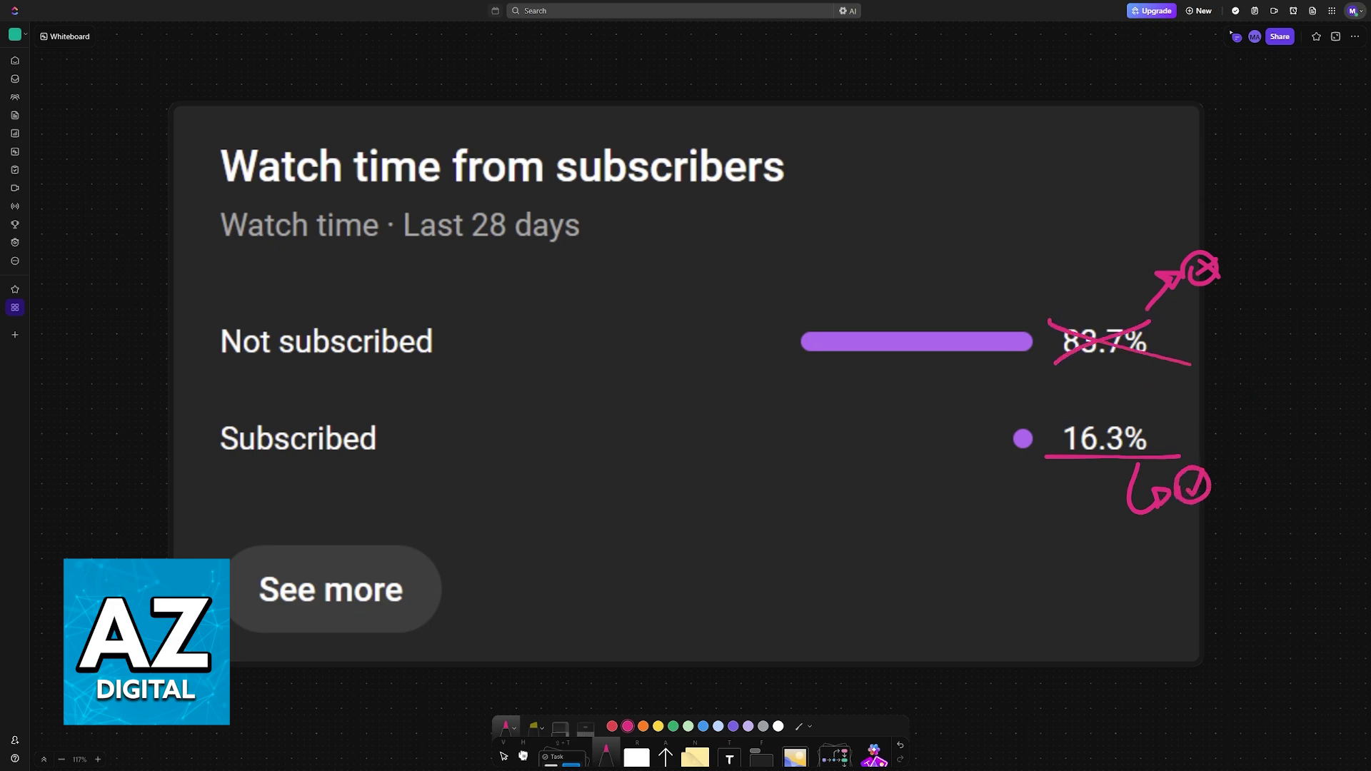